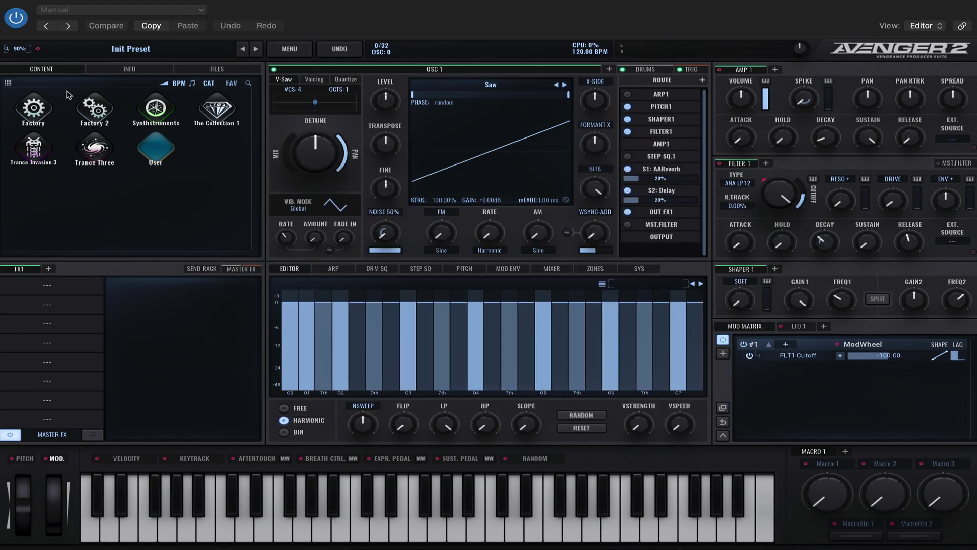
Browse the Factory preset library to the Piano & Keys collection.
{"action": "left_click", "coordinate": [23, 109]}
{"action": "scroll", "coordinate": [42, 190], "scroll_direction": "down", "scroll_amount": 5}
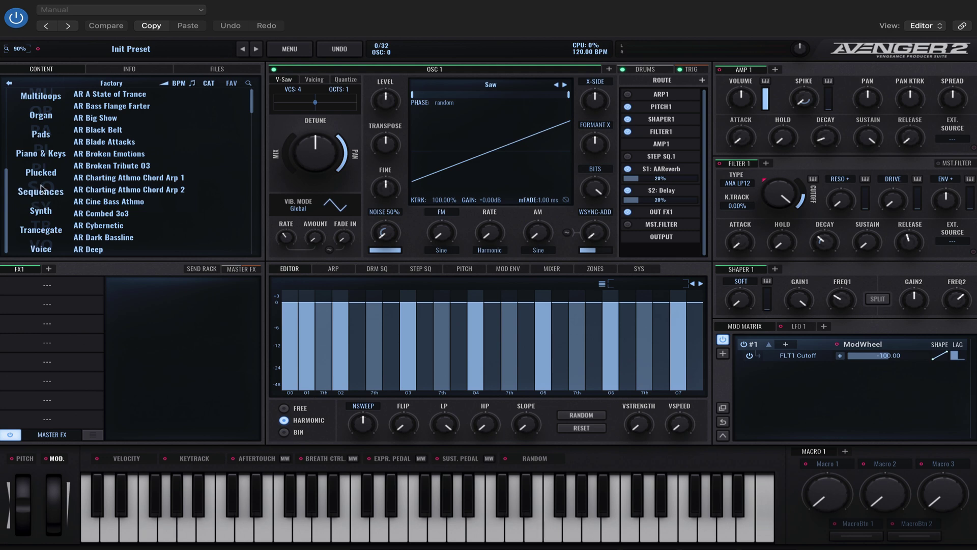
{"action": "left_click", "coordinate": [40, 153]}
{"action": "scroll", "coordinate": [120, 190], "scroll_direction": "down", "scroll_amount": 5}
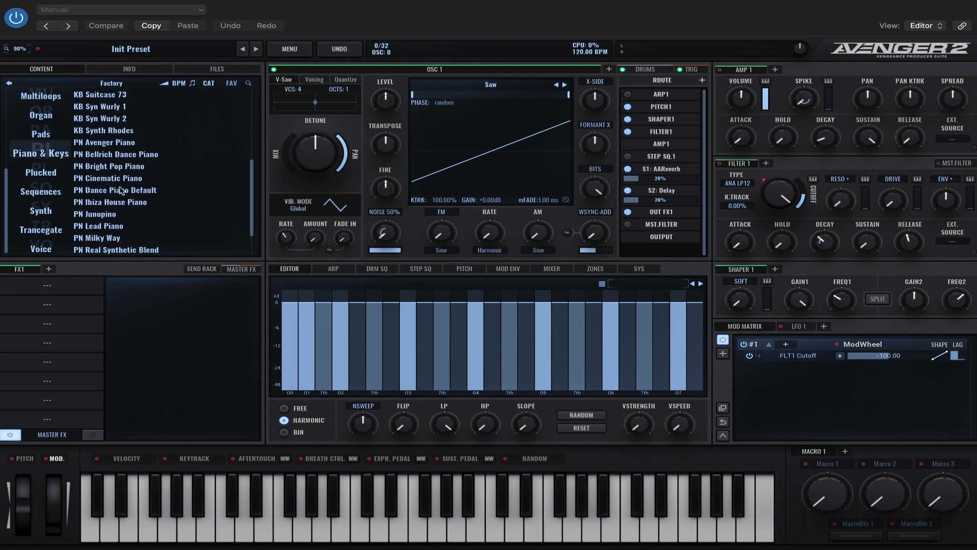
Load PN Dance Piano Default and show oscillator 1's Voicing > Harmonizer settings.
{"action": "left_click", "coordinate": [146, 193]}
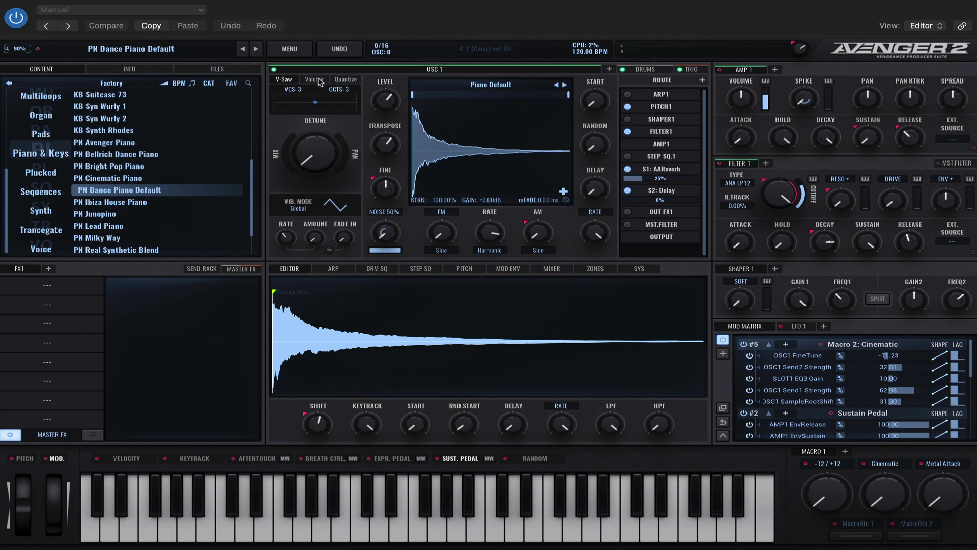
{"action": "left_click", "coordinate": [314, 79]}
{"action": "left_click", "coordinate": [339, 89]}
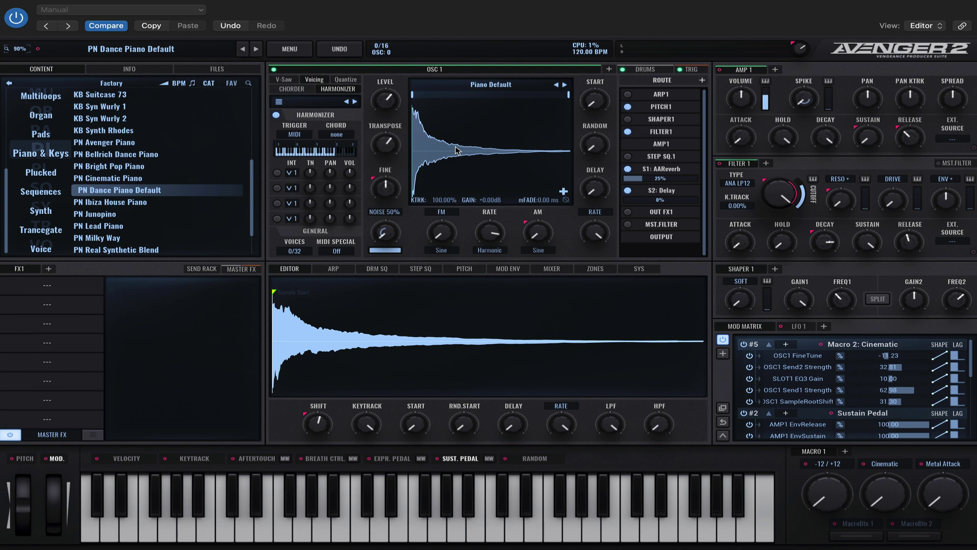
Apply the 1 - Alpharm harmonizer preset to the dance piano.
{"action": "left_click", "coordinate": [321, 103]}
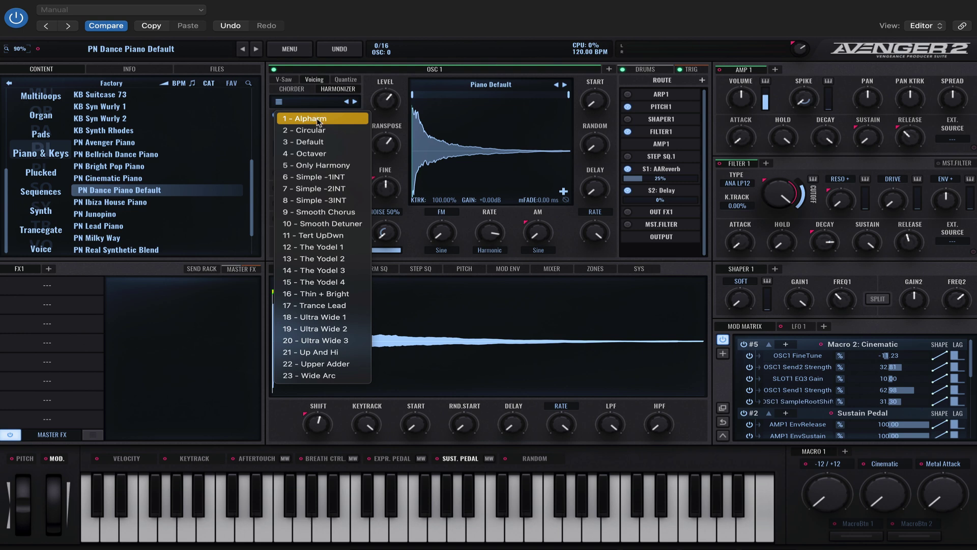
{"action": "left_click", "coordinate": [318, 120]}
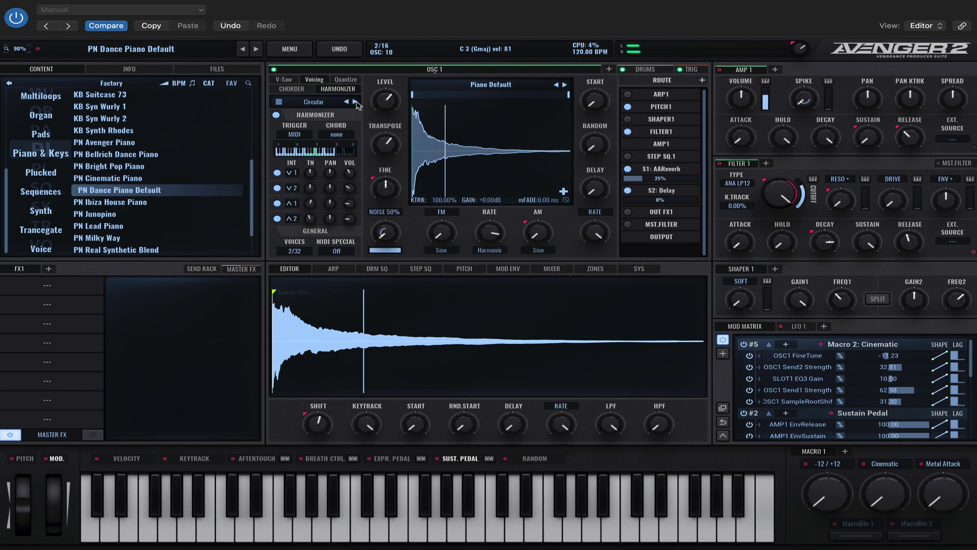
Step the harmonizer preset from Circular through Default to Octaver.
{"action": "left_click", "coordinate": [355, 102]}
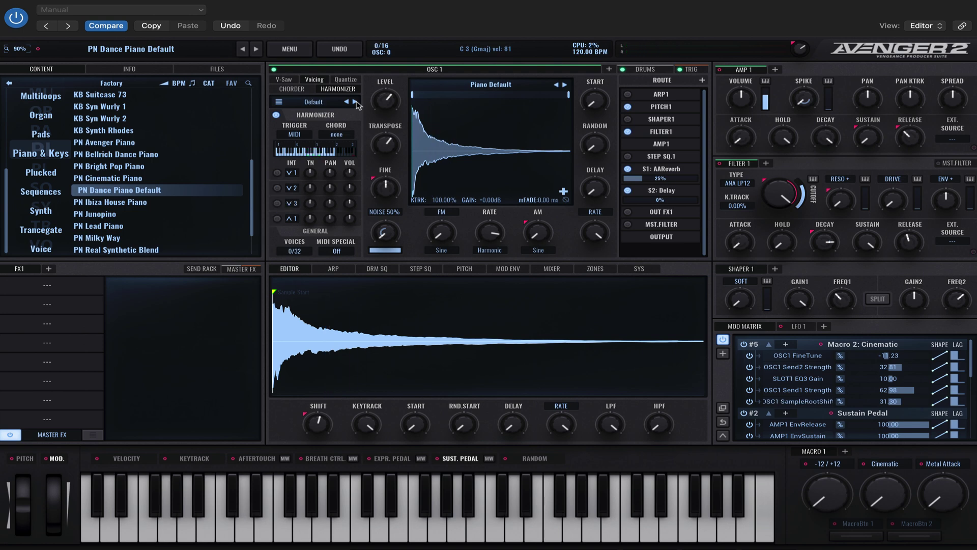
{"action": "left_click", "coordinate": [356, 101]}
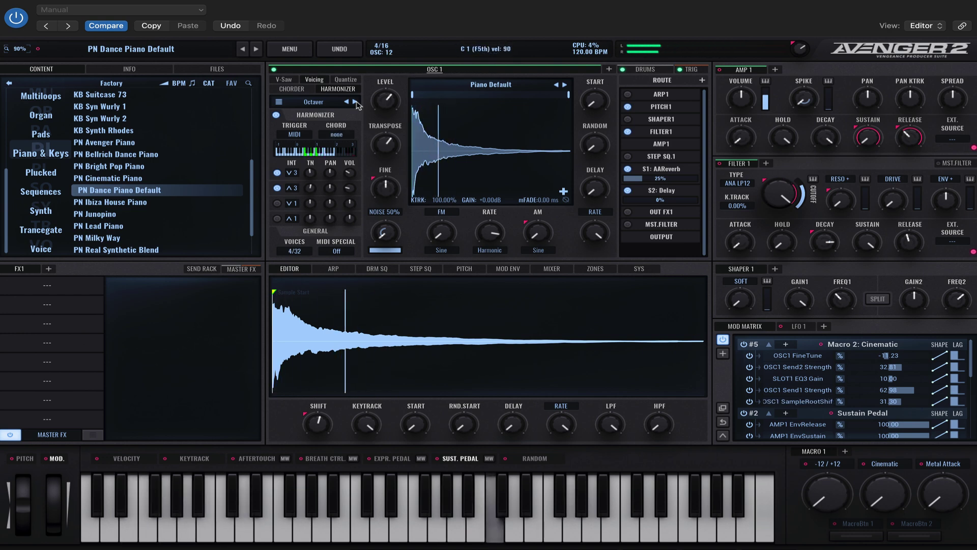
Apply the Smooth Chorus harmonizer preset, then step on to Smooth Detuner.
{"action": "left_click", "coordinate": [314, 102]}
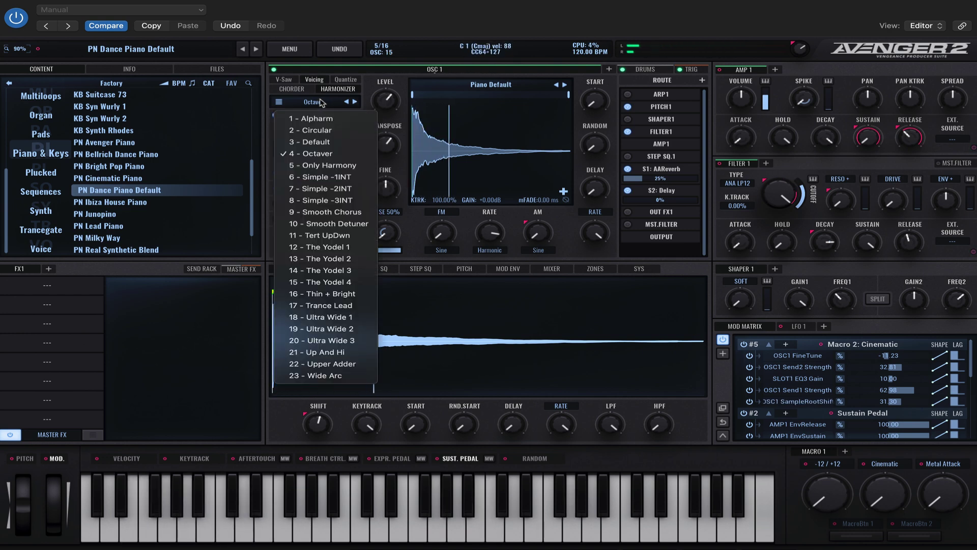
{"action": "left_click", "coordinate": [344, 211]}
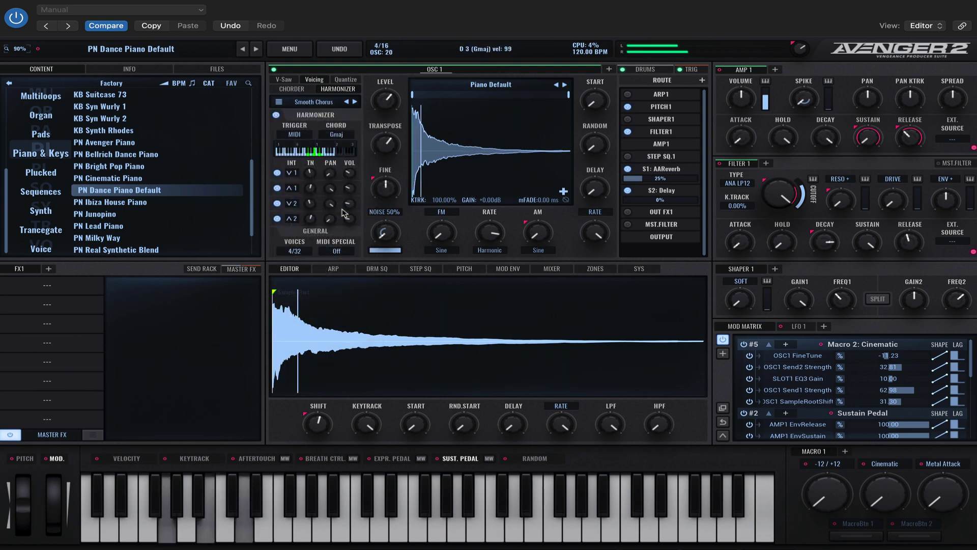
{"action": "left_click", "coordinate": [355, 102]}
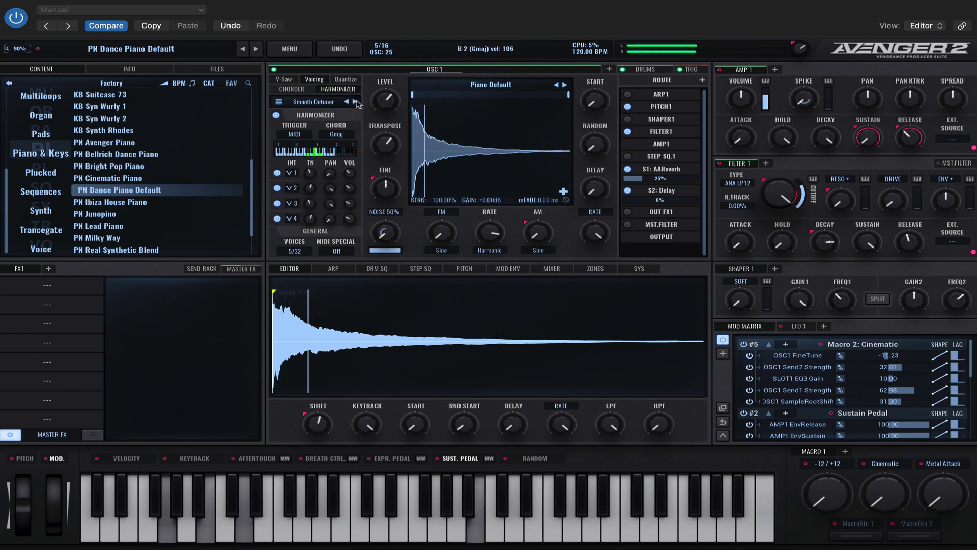
Try Ultra Wide 3, then settle on the Trance Lead harmonizer preset.
{"action": "left_click", "coordinate": [314, 100]}
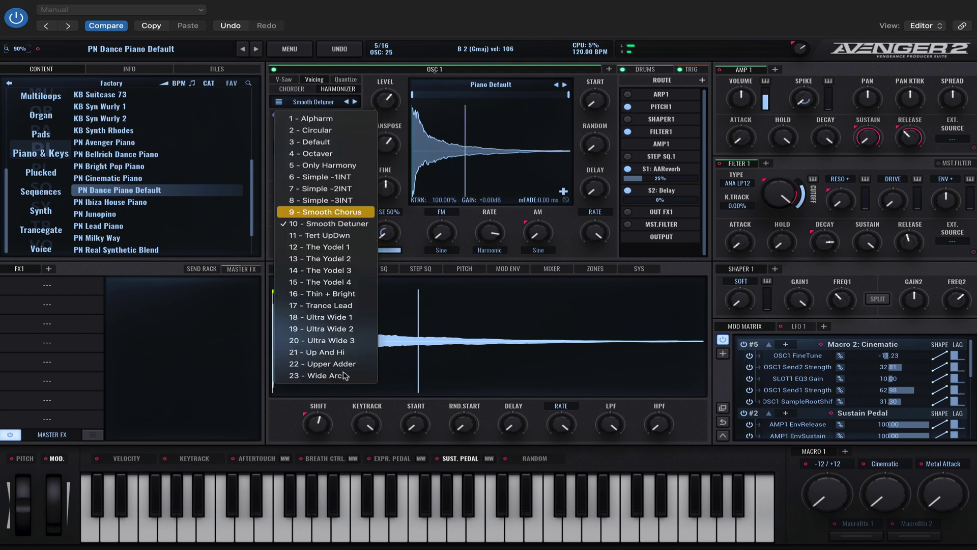
{"action": "left_click", "coordinate": [347, 345]}
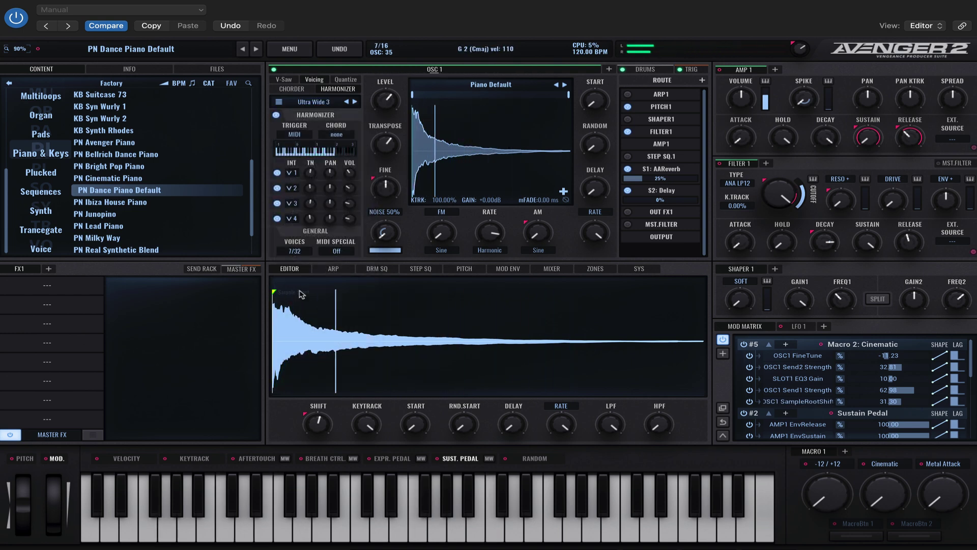
{"action": "left_click", "coordinate": [322, 101]}
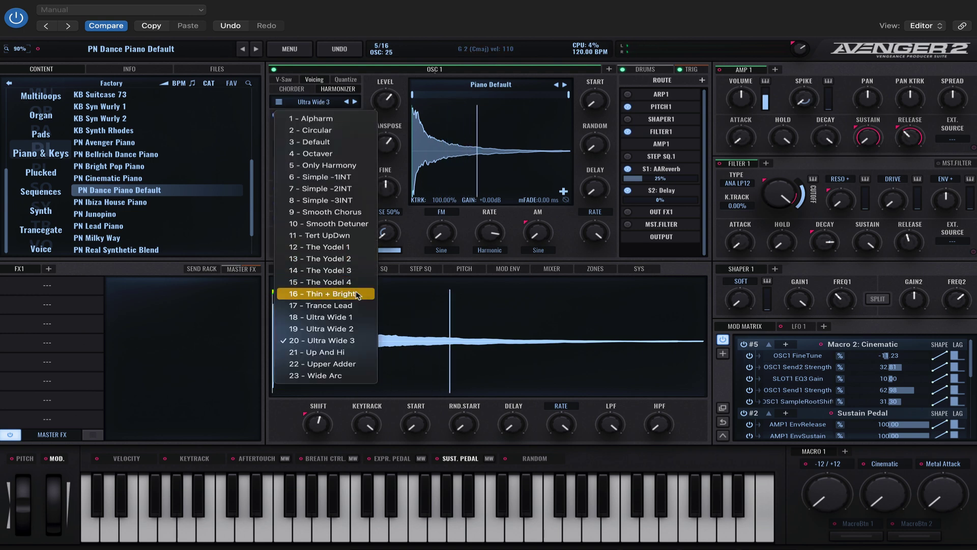
{"action": "left_click", "coordinate": [350, 305]}
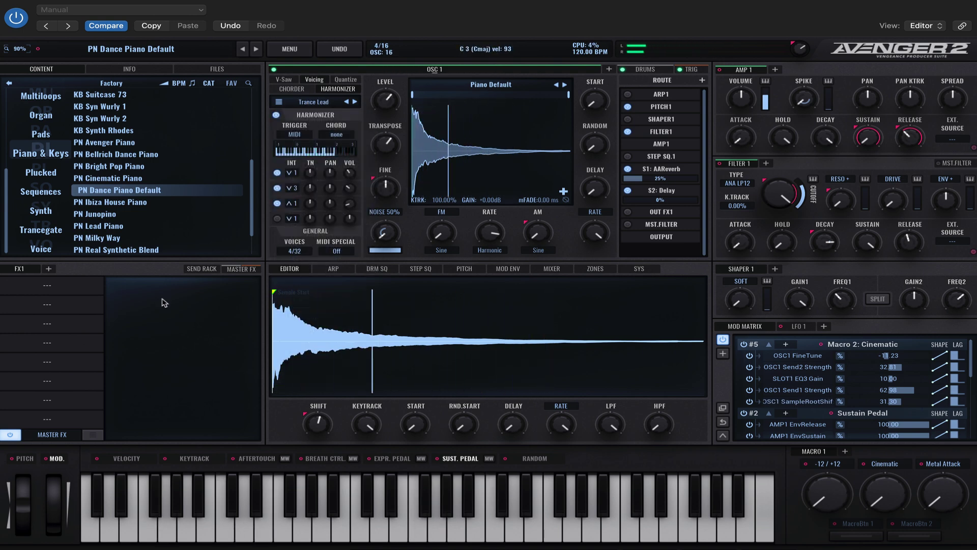
Open the Factory Synth category and load SY Film Noir Split.
{"action": "left_click", "coordinate": [46, 210]}
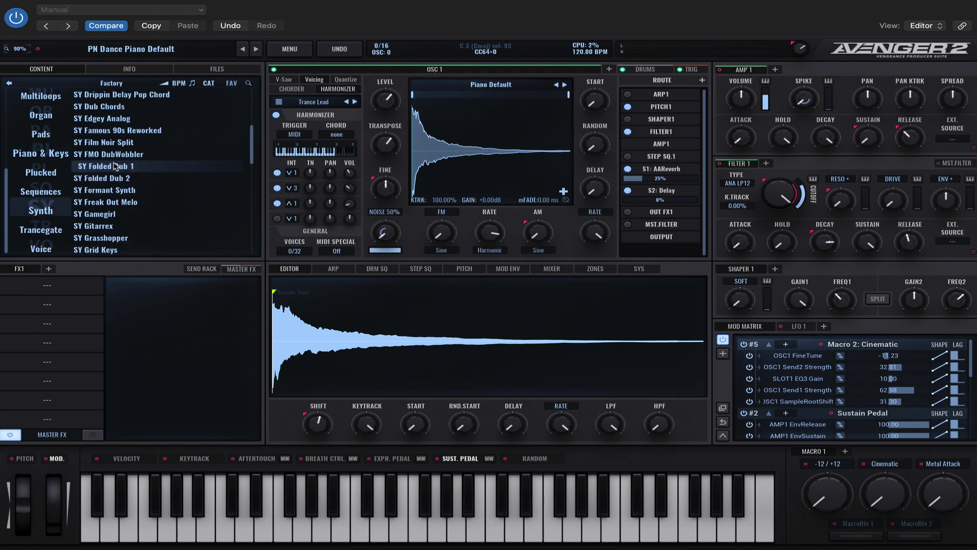
{"action": "left_click", "coordinate": [120, 144]}
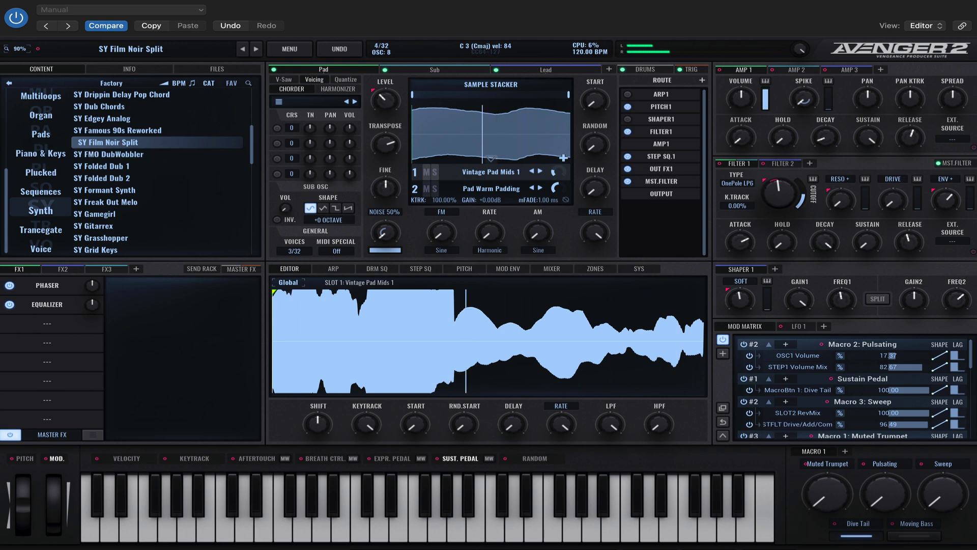
Inspect the harmonizer settings of the Lead and Sub layers.
{"action": "left_click", "coordinate": [427, 75]}
{"action": "left_click", "coordinate": [544, 71]}
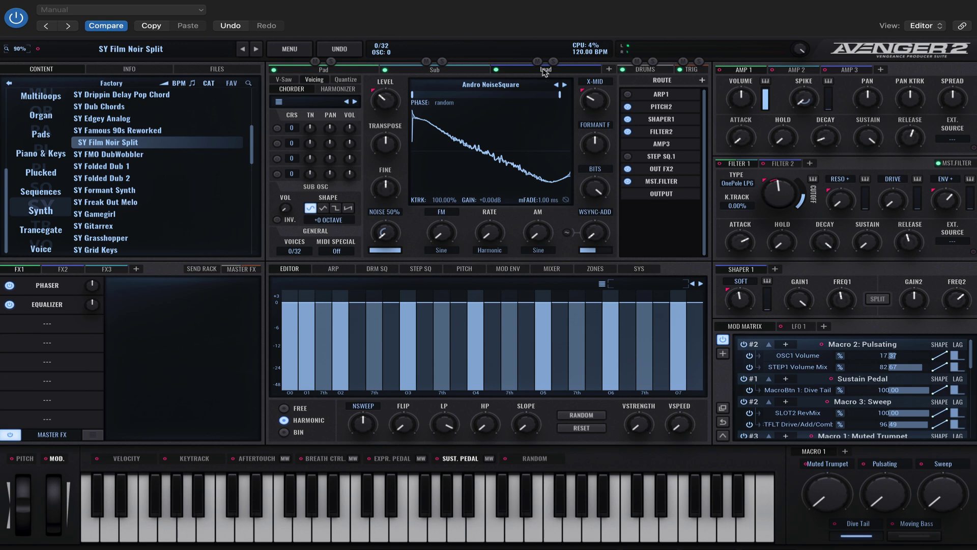
{"action": "left_click", "coordinate": [342, 89]}
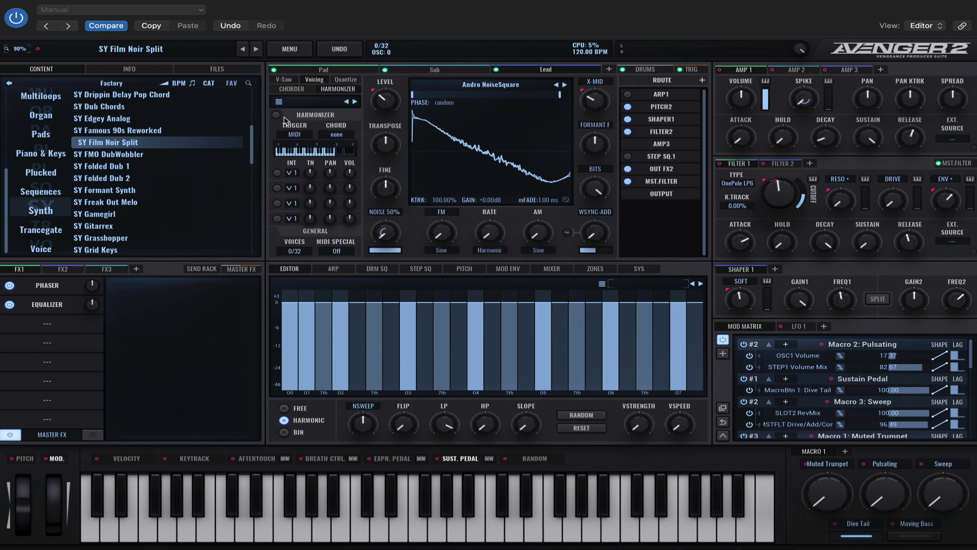
{"action": "left_click", "coordinate": [430, 71]}
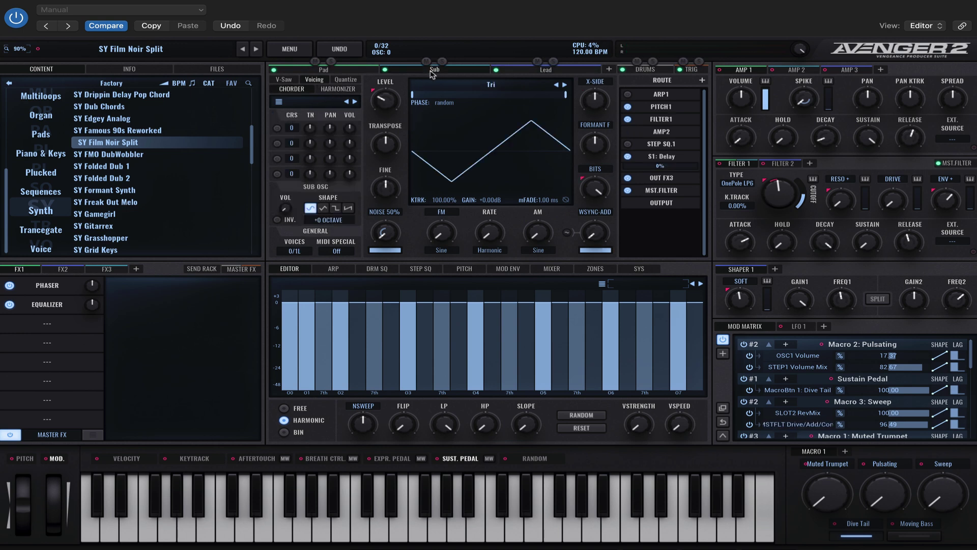
{"action": "left_click", "coordinate": [344, 90]}
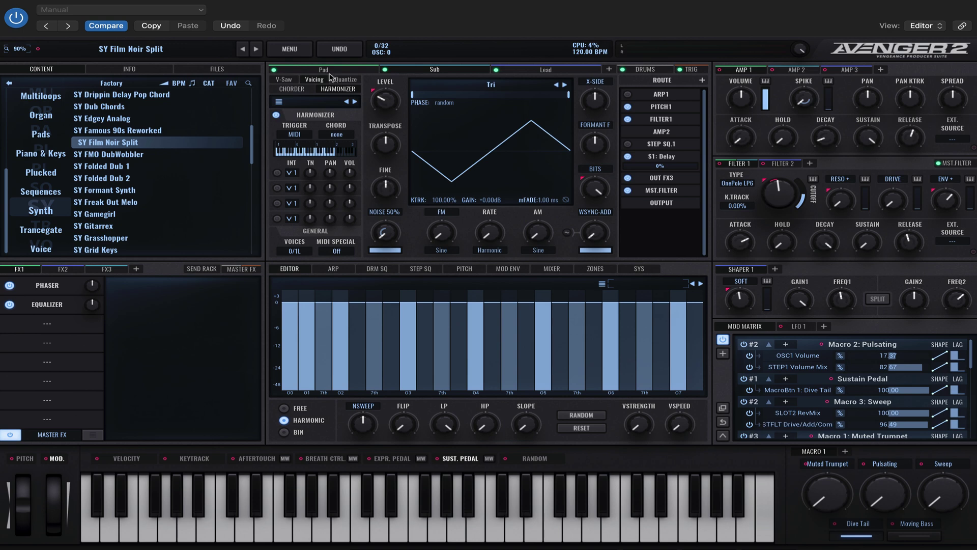
Give the Pad layer the Alpharm harmonizer preset and change the Sub layer's preset.
{"action": "left_click", "coordinate": [328, 70]}
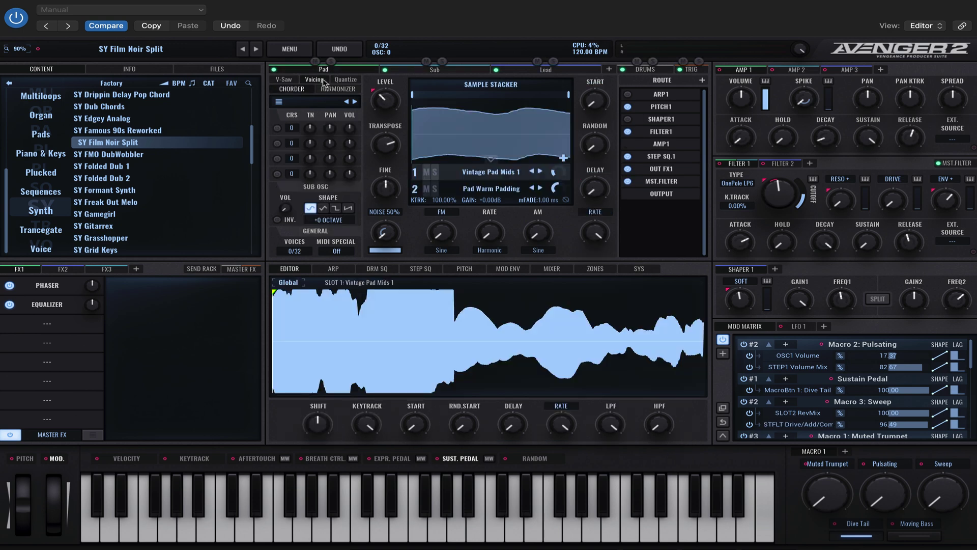
{"action": "left_click", "coordinate": [310, 103]}
{"action": "left_click", "coordinate": [312, 104]}
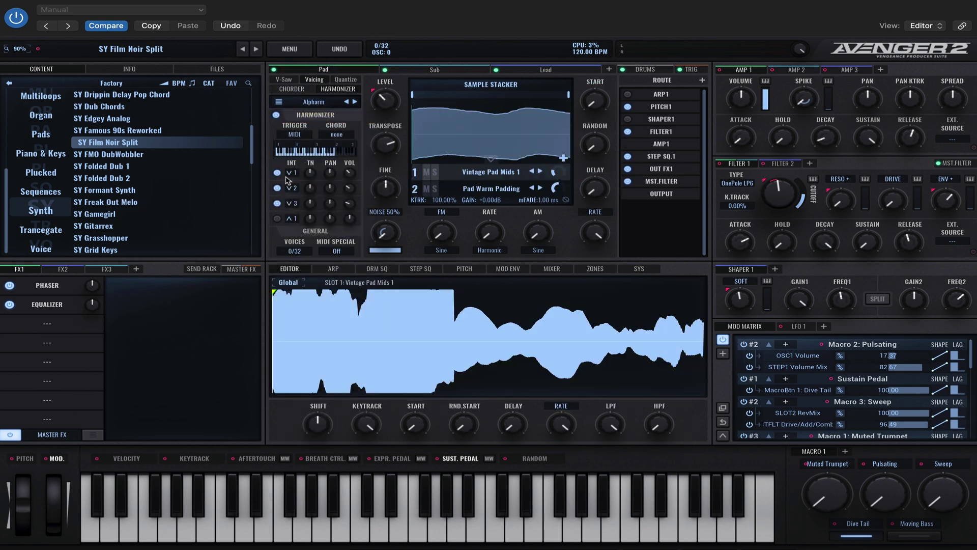
{"action": "left_click", "coordinate": [395, 73]}
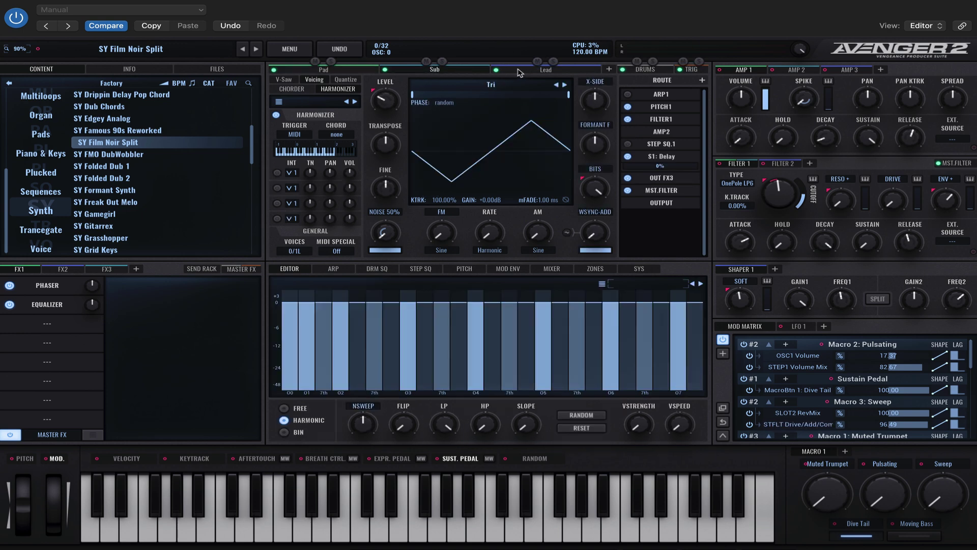
{"action": "left_click", "coordinate": [330, 109]}
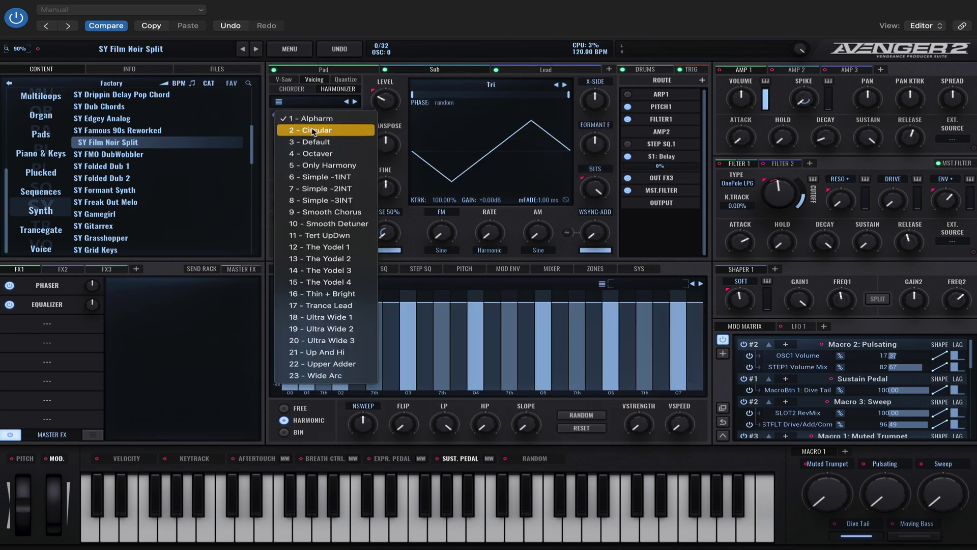
{"action": "left_click", "coordinate": [313, 130]}
Set the Lead layer's harmonizer to the 2 - Circular preset.
{"action": "left_click", "coordinate": [543, 72]}
{"action": "left_click", "coordinate": [335, 103]}
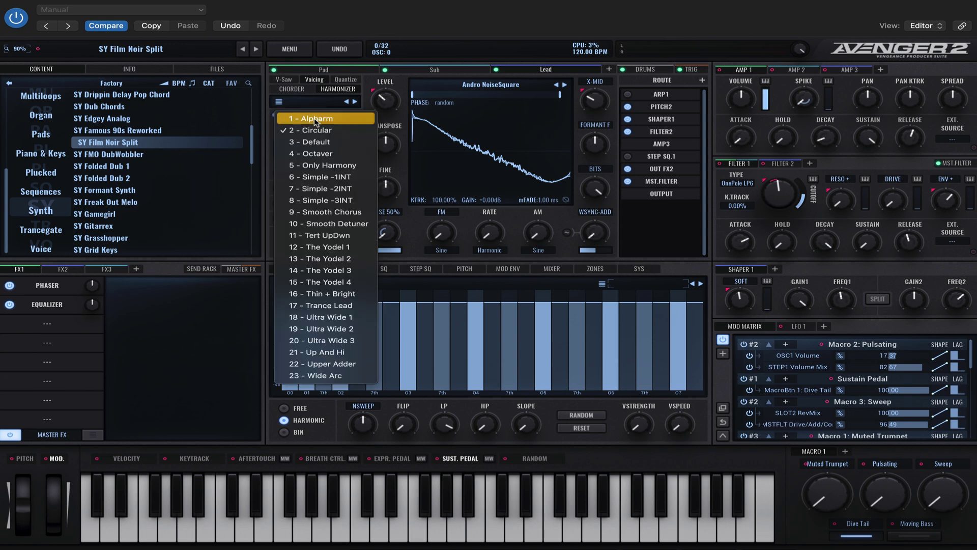
{"action": "left_click", "coordinate": [316, 131]}
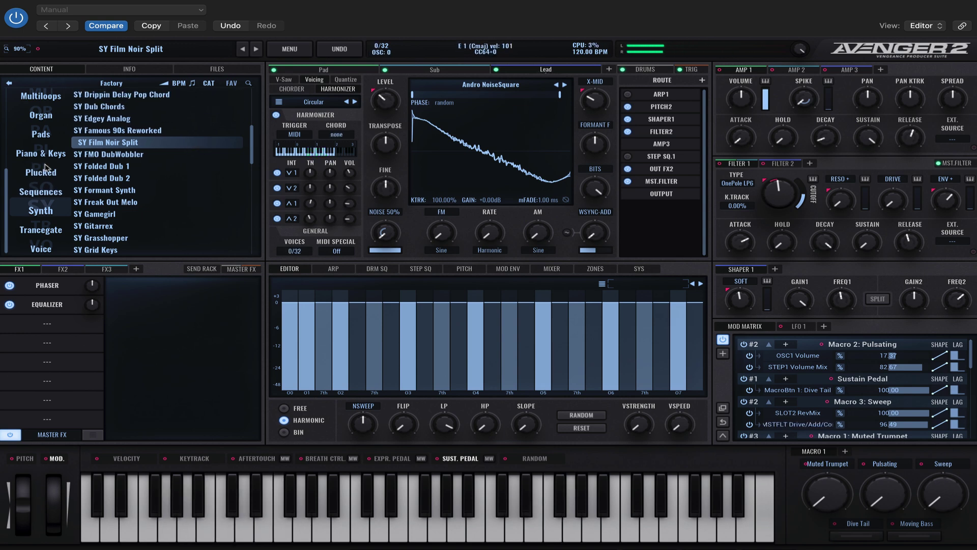
Load LD Dutch Lead from the Leads category and audition a note.
{"action": "left_click", "coordinate": [47, 231]}
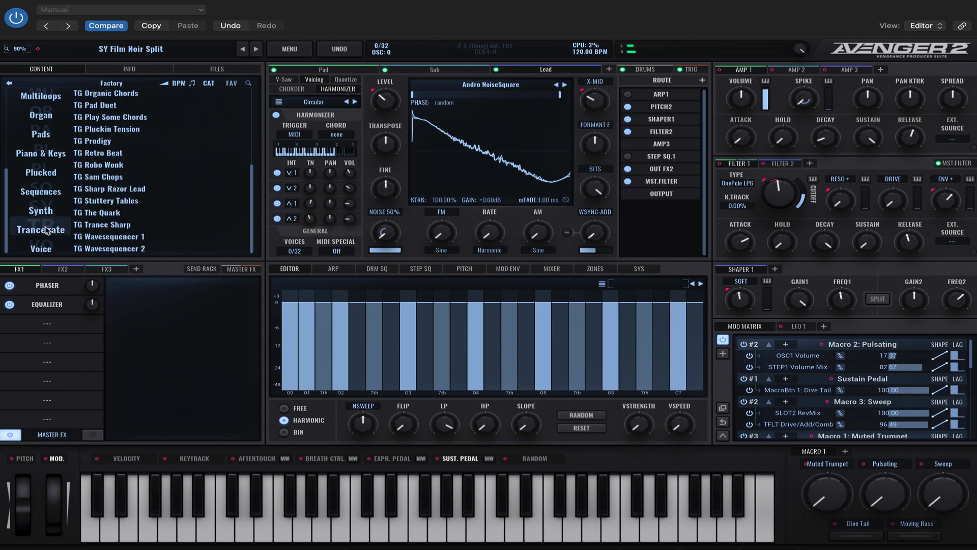
{"action": "left_click", "coordinate": [43, 176]}
{"action": "scroll", "coordinate": [45, 153], "scroll_direction": "up", "scroll_amount": 5}
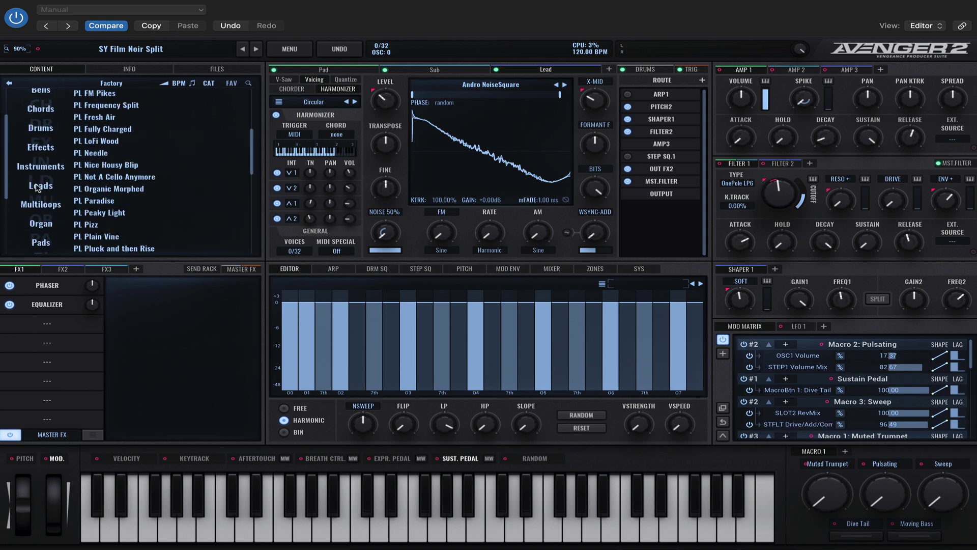
{"action": "left_click", "coordinate": [37, 186]}
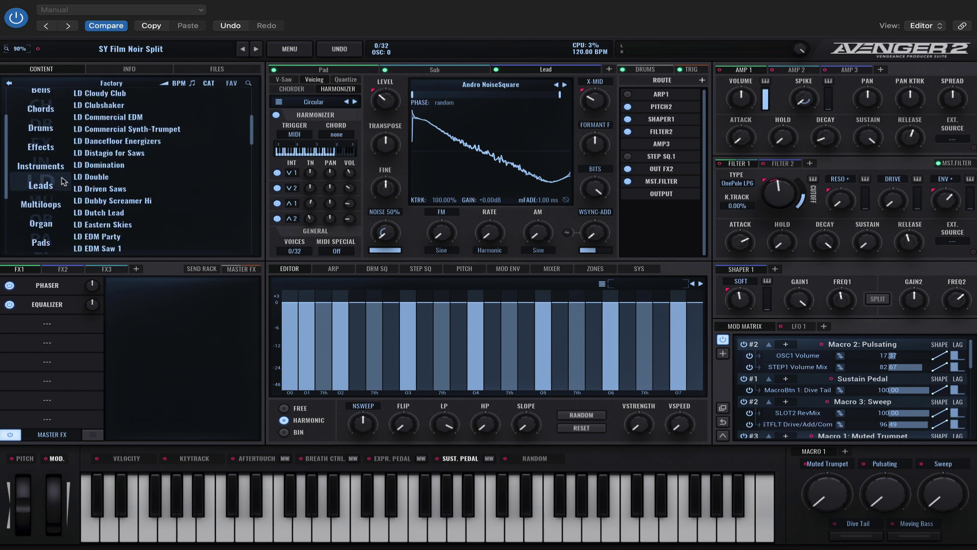
{"action": "left_click", "coordinate": [128, 215]}
{"action": "key", "text": "d"}
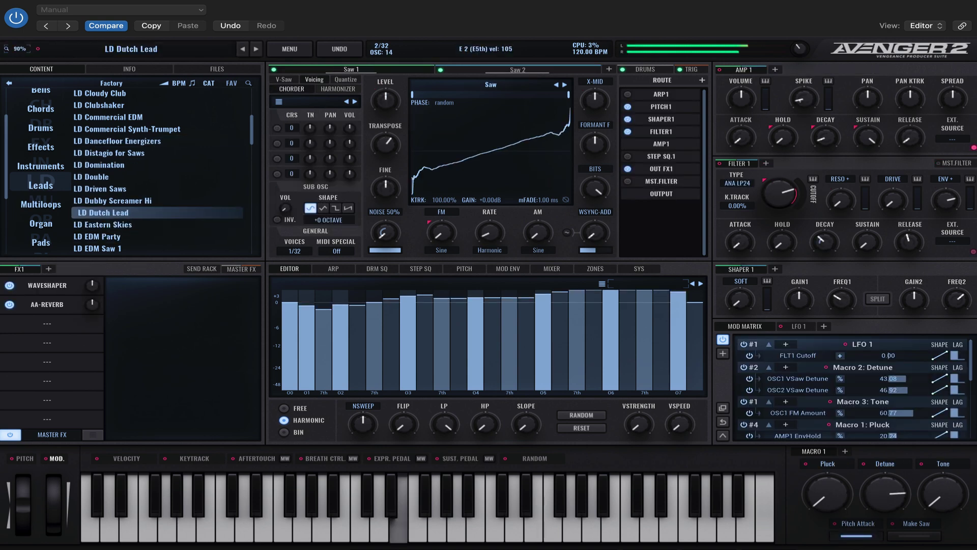
Check the first layer's harmonizer preset list without changing it.
{"action": "left_click", "coordinate": [334, 90]}
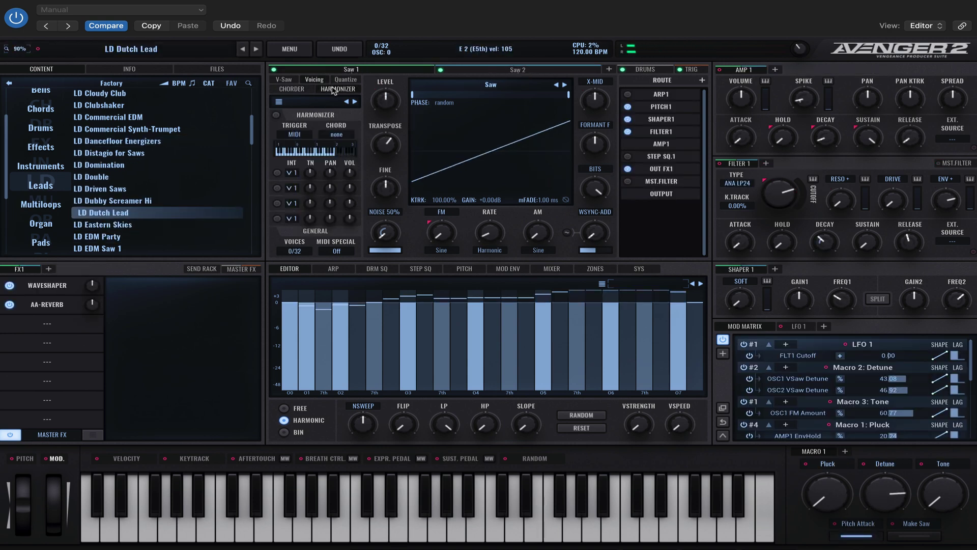
{"action": "left_click", "coordinate": [310, 103]}
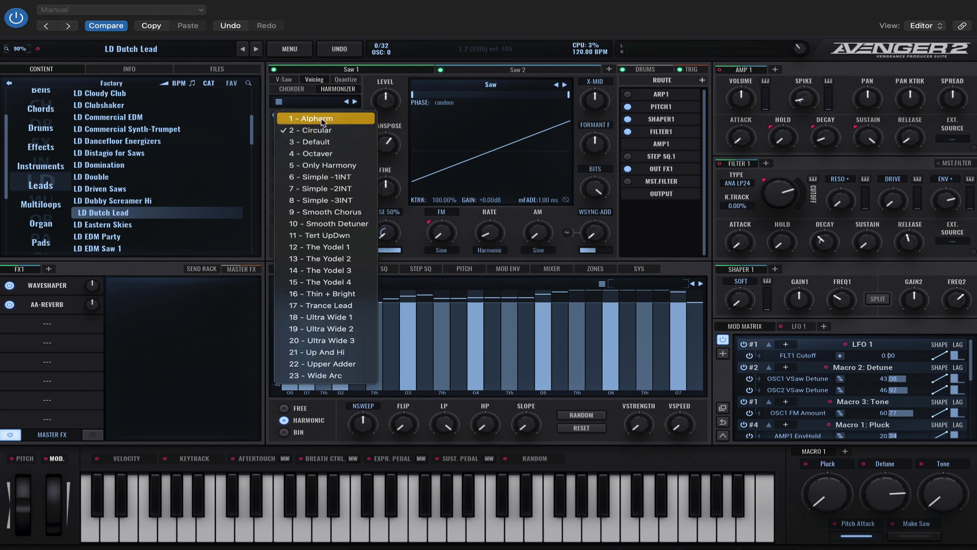
{"action": "left_click", "coordinate": [322, 120]}
Set the Saw 2 layer's harmonizer to the 4 - Octaver preset.
{"action": "left_click", "coordinate": [511, 72]}
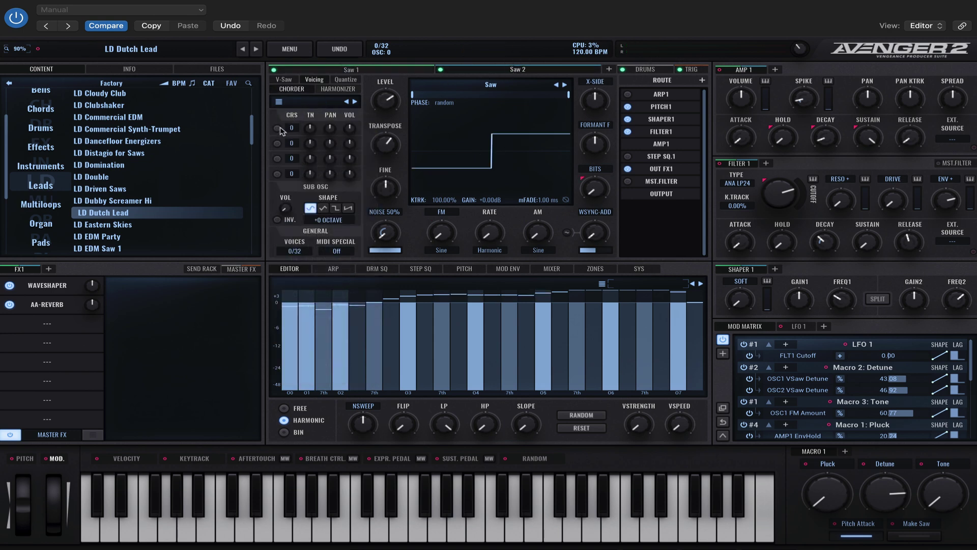
{"action": "left_click", "coordinate": [308, 103]}
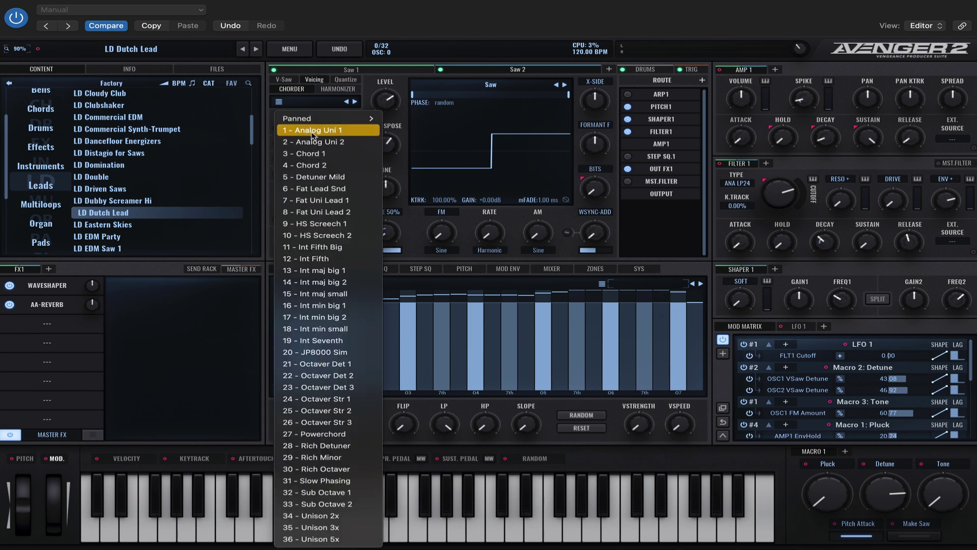
{"action": "left_click", "coordinate": [350, 90]}
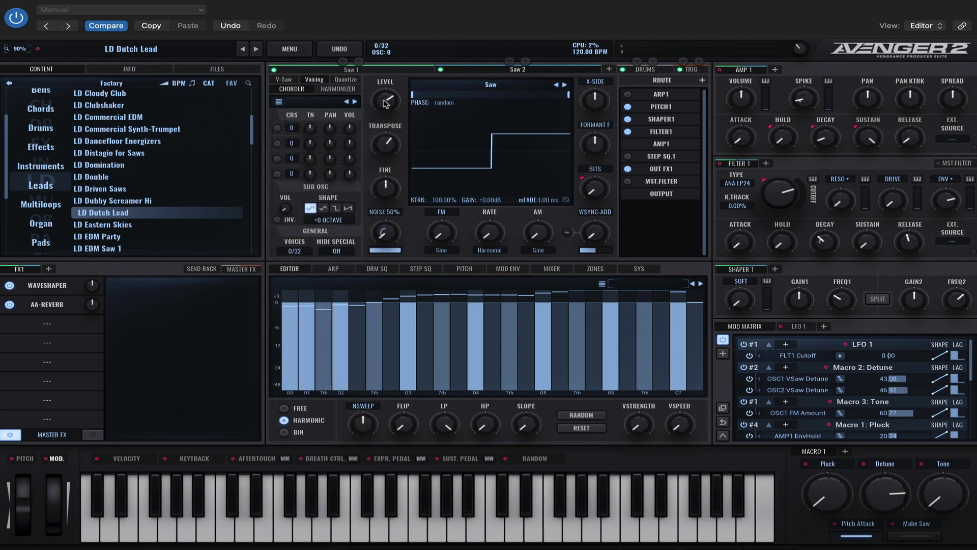
{"action": "left_click", "coordinate": [351, 90]}
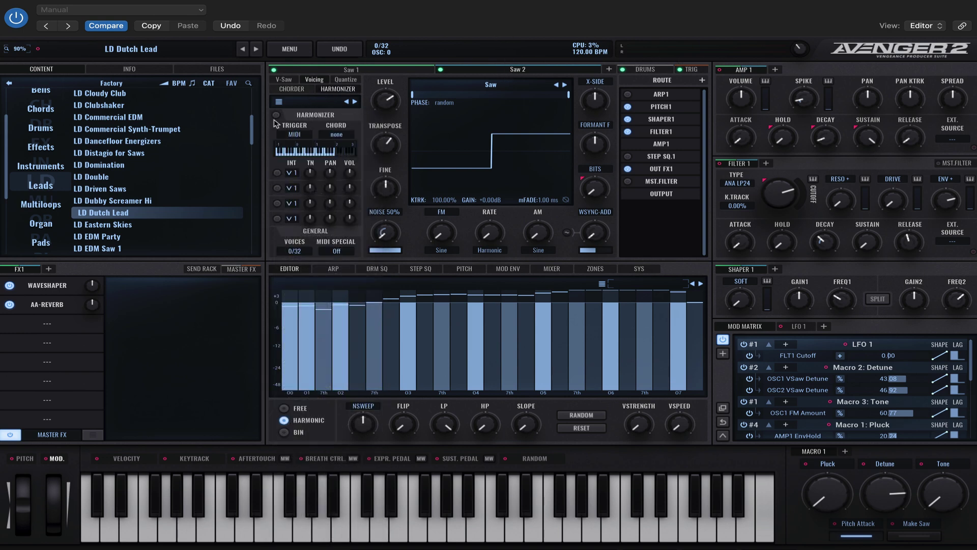
{"action": "left_click", "coordinate": [315, 102]}
{"action": "left_click", "coordinate": [331, 156]}
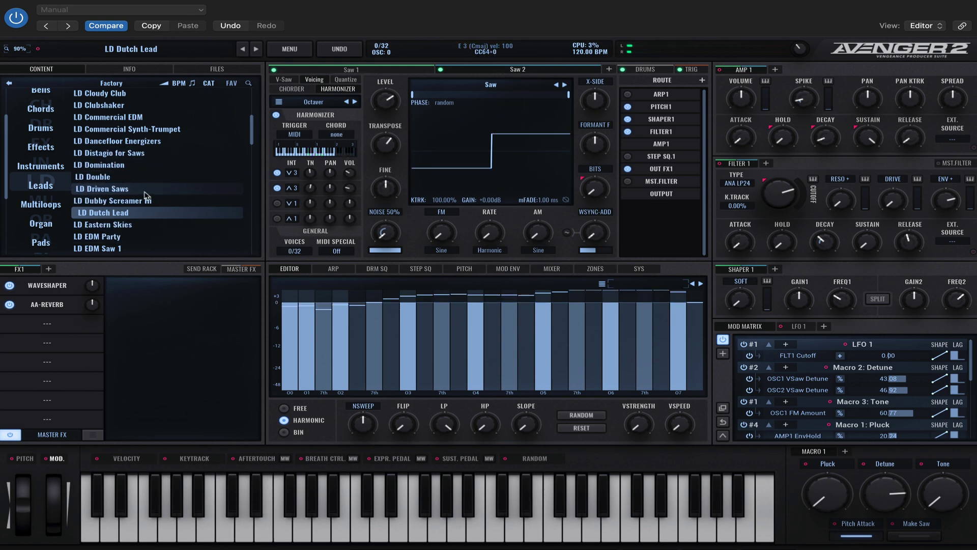
Load LD Just Chorus and set the Main layer's harmonizer to 20 - Ultra Wide 3.
{"action": "scroll", "coordinate": [145, 196], "scroll_direction": "down", "scroll_amount": 5}
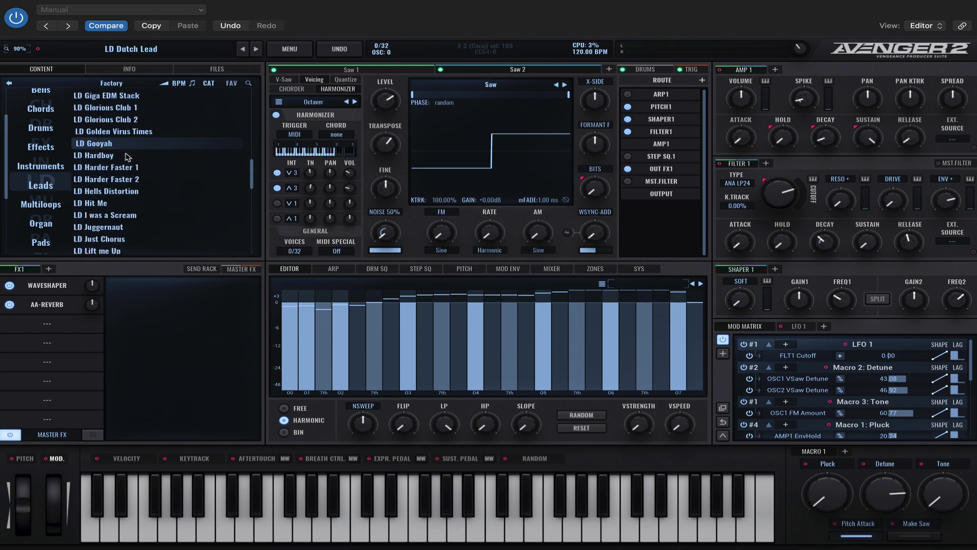
{"action": "left_click", "coordinate": [149, 243]}
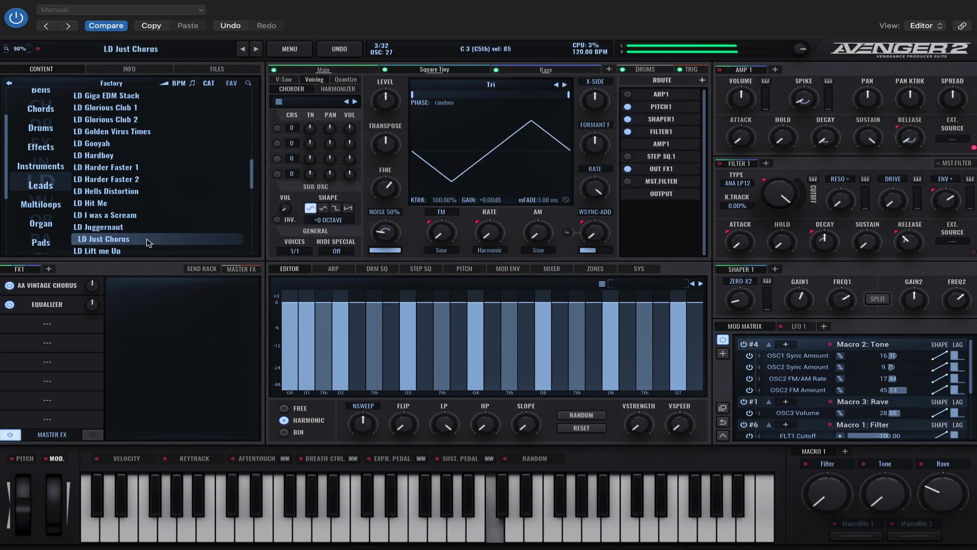
{"action": "left_click", "coordinate": [324, 69]}
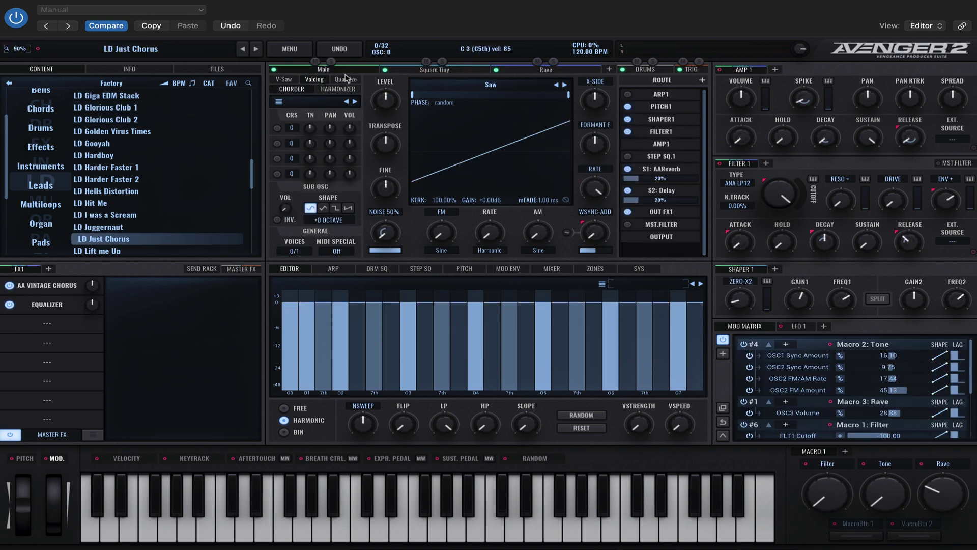
{"action": "left_click", "coordinate": [338, 89]}
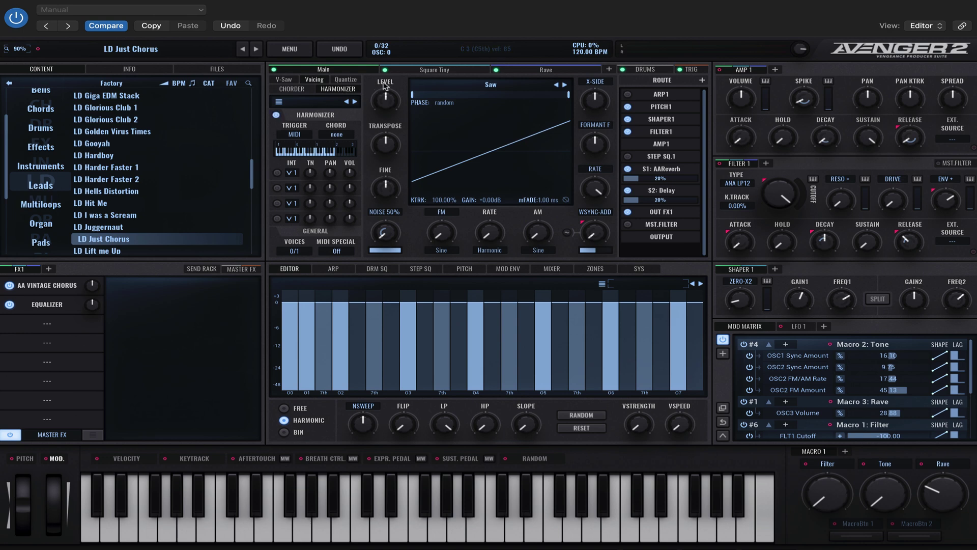
{"action": "left_click", "coordinate": [315, 101]}
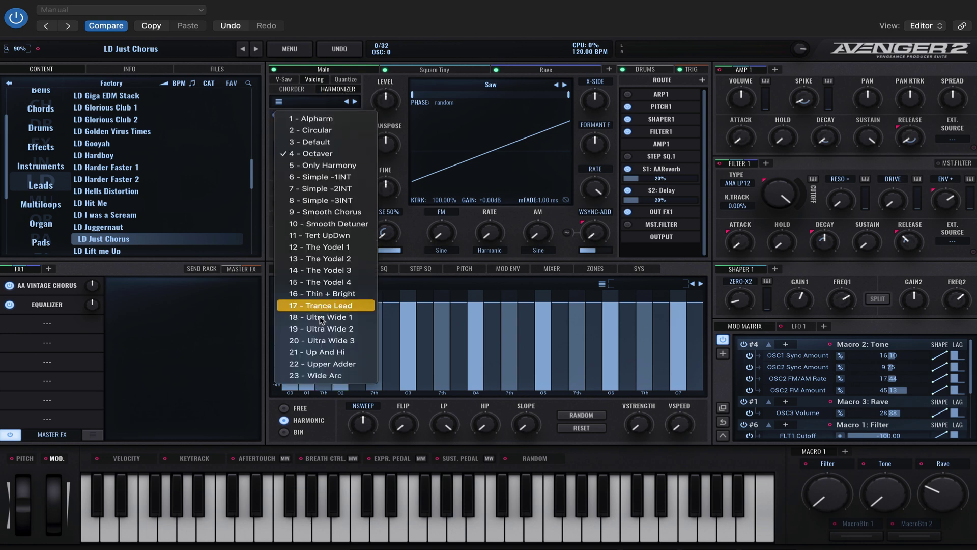
{"action": "left_click", "coordinate": [320, 346]}
Set the Square Tiny and Rave layers' harmonizers to Ultra Wide 3 too.
{"action": "left_click", "coordinate": [434, 69]}
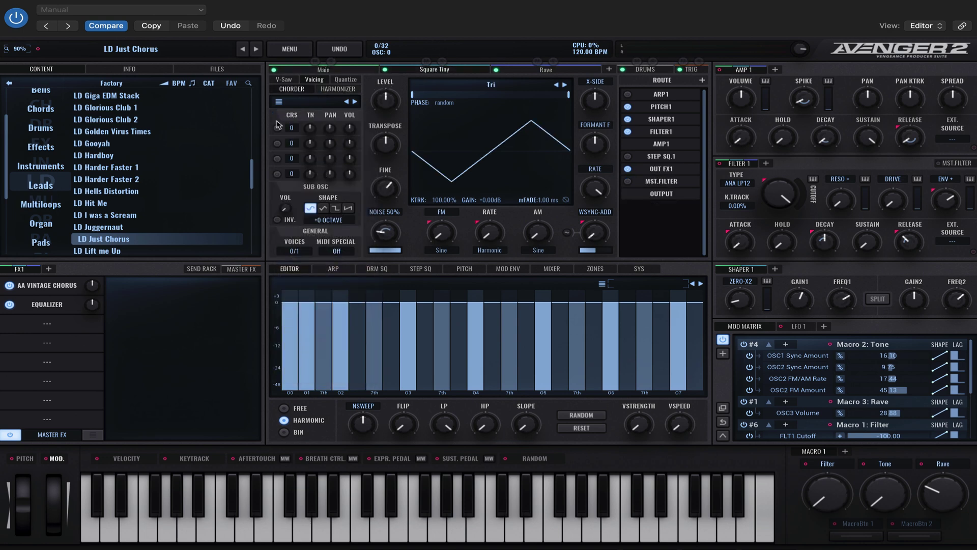
{"action": "left_click", "coordinate": [311, 102]}
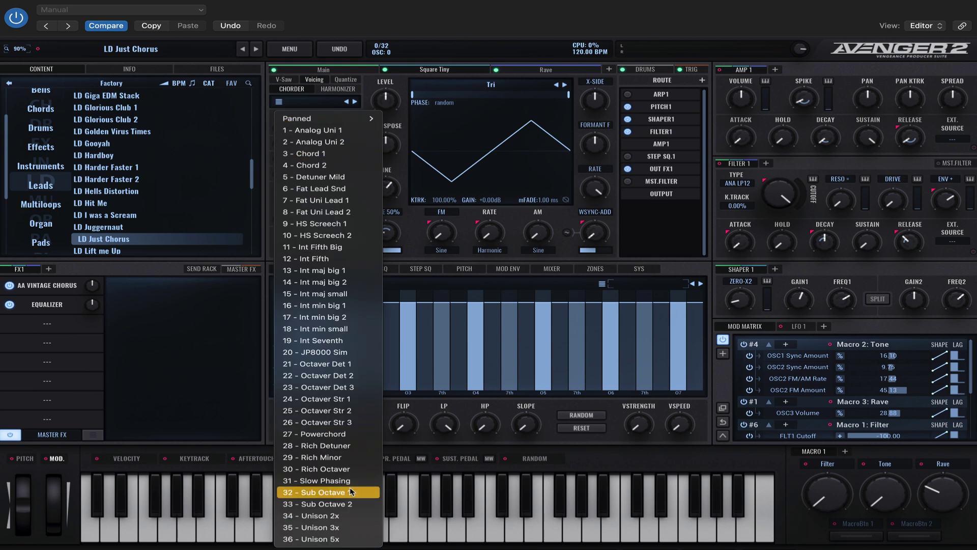
{"action": "left_click", "coordinate": [319, 104]}
{"action": "left_click", "coordinate": [338, 89]}
{"action": "left_click", "coordinate": [331, 102]}
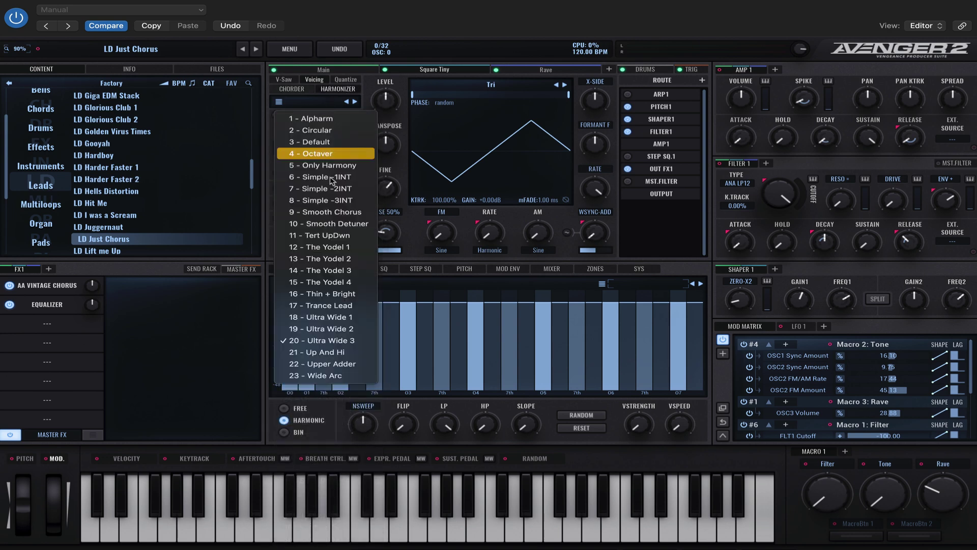
{"action": "left_click", "coordinate": [334, 340]}
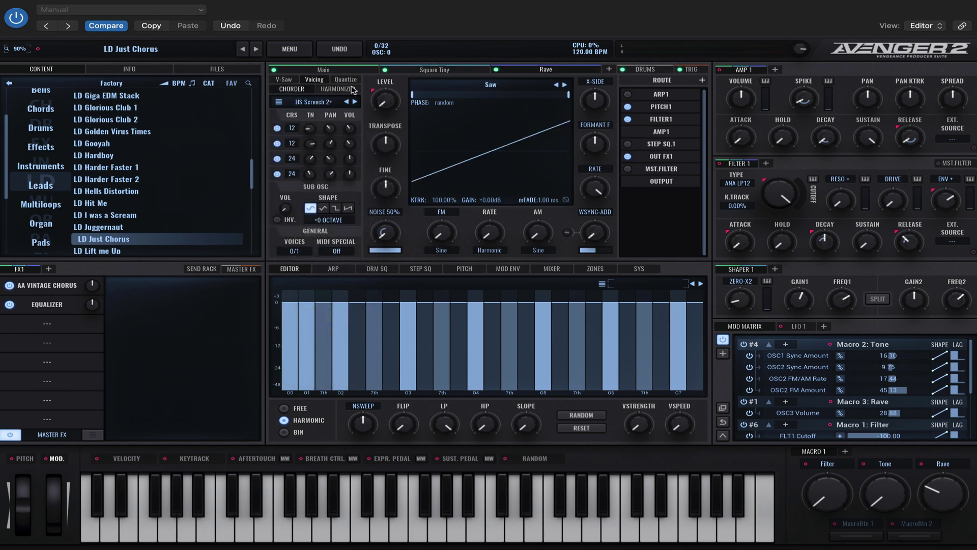
{"action": "left_click", "coordinate": [351, 90]}
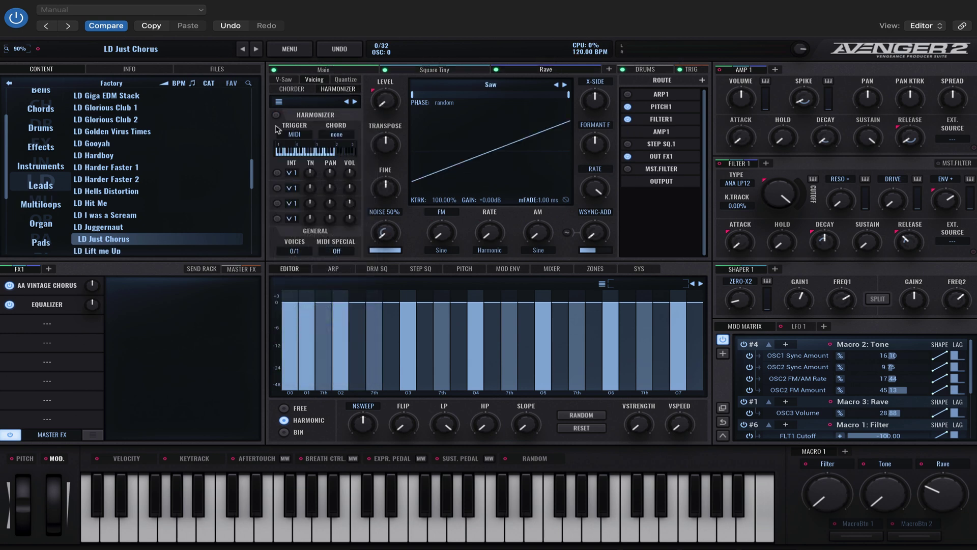
{"action": "left_click", "coordinate": [307, 103]}
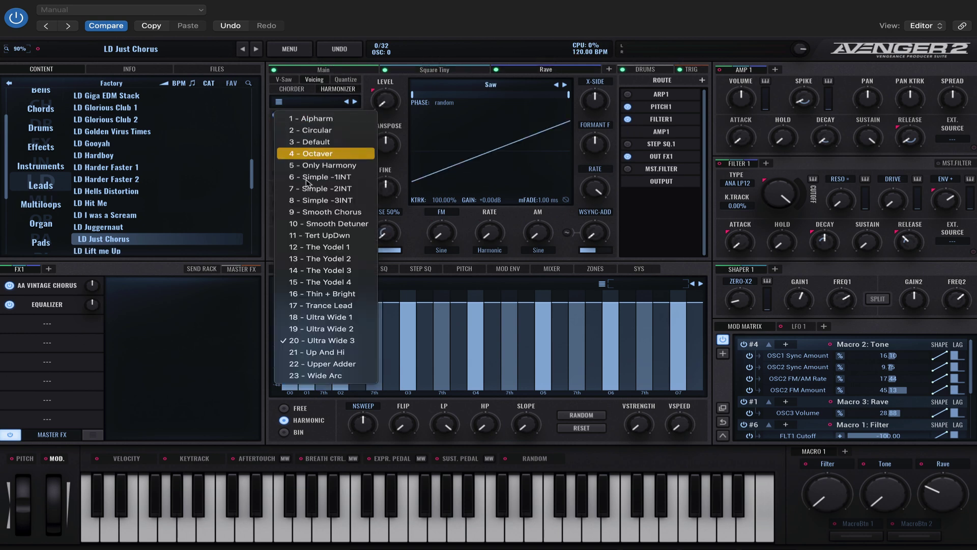
{"action": "left_click", "coordinate": [331, 346]}
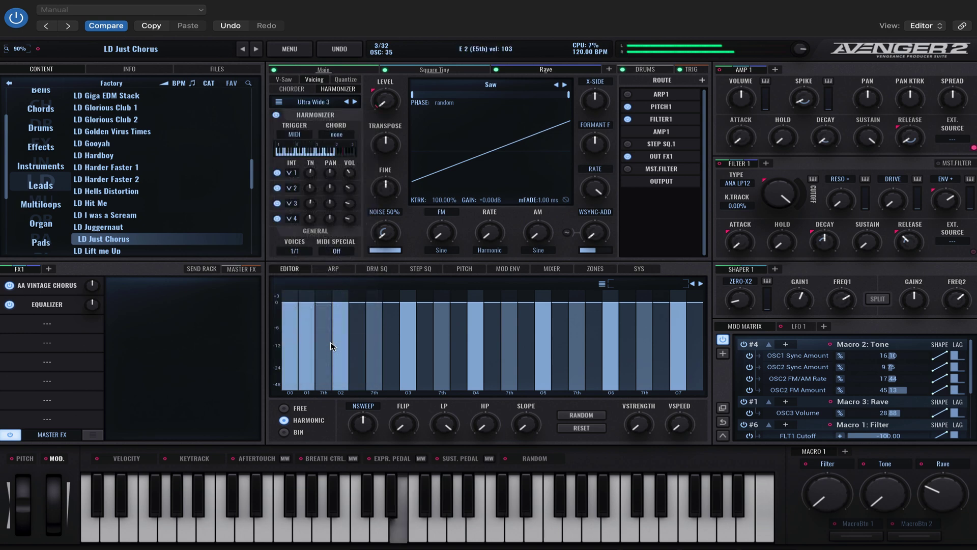